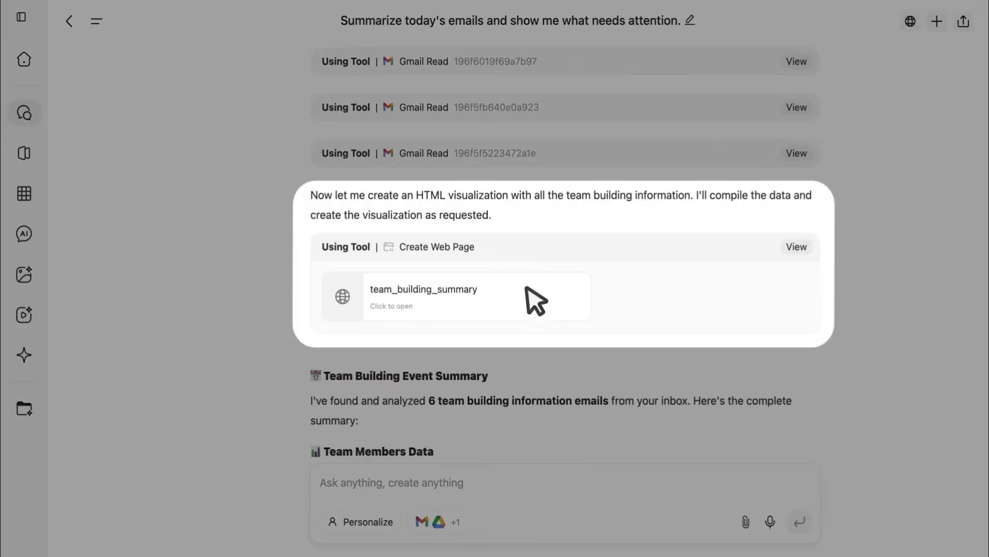
Step: Open the team building summary, send the interview email request, and install the Google Suite tools
{"action": "left_click", "coordinate": [505, 297]}
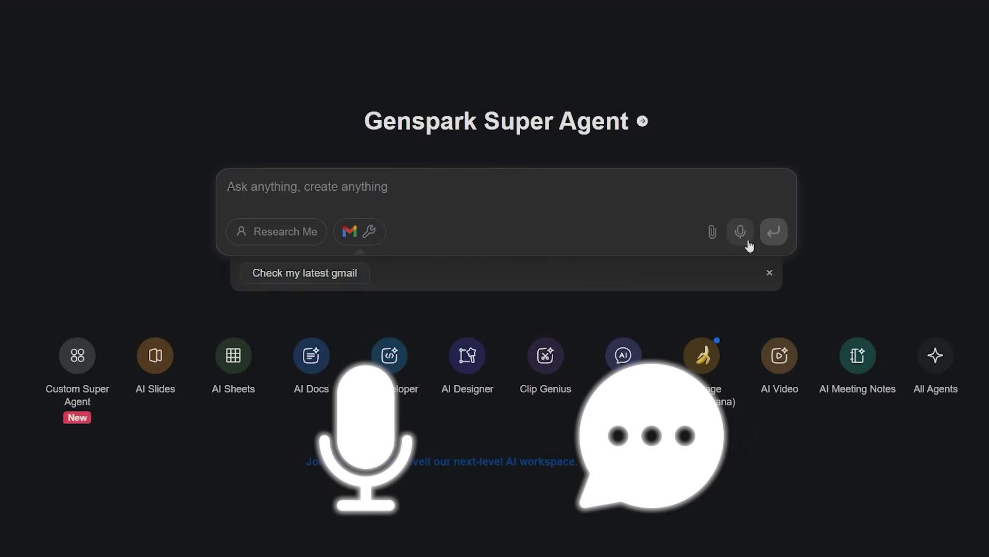
{"action": "left_click", "coordinate": [934, 273]}
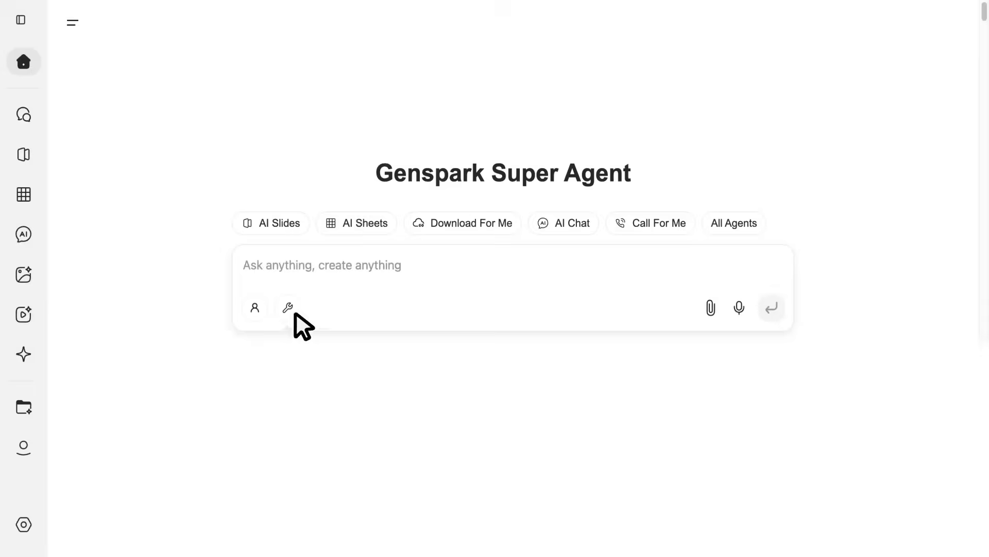
{"action": "left_click", "coordinate": [289, 308]}
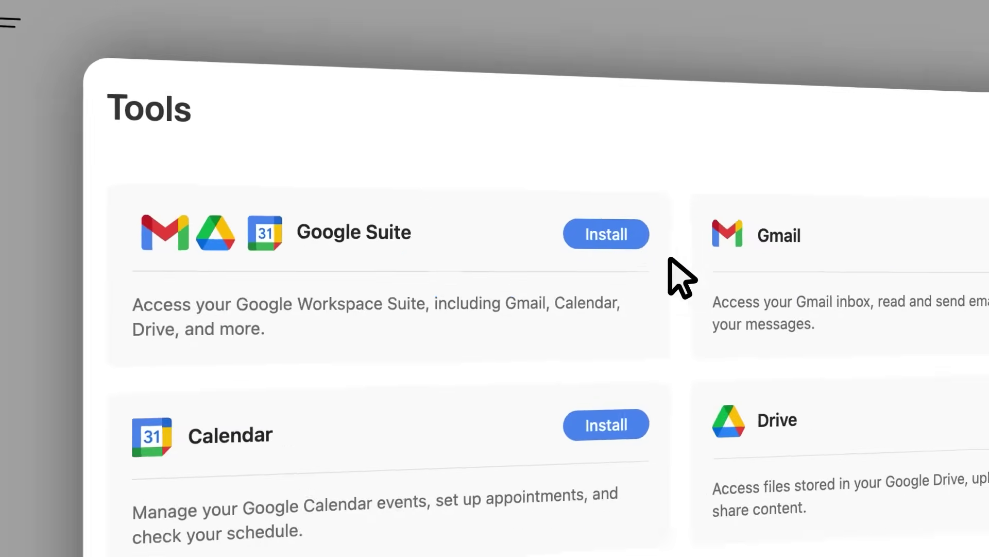
{"action": "left_click", "coordinate": [634, 236]}
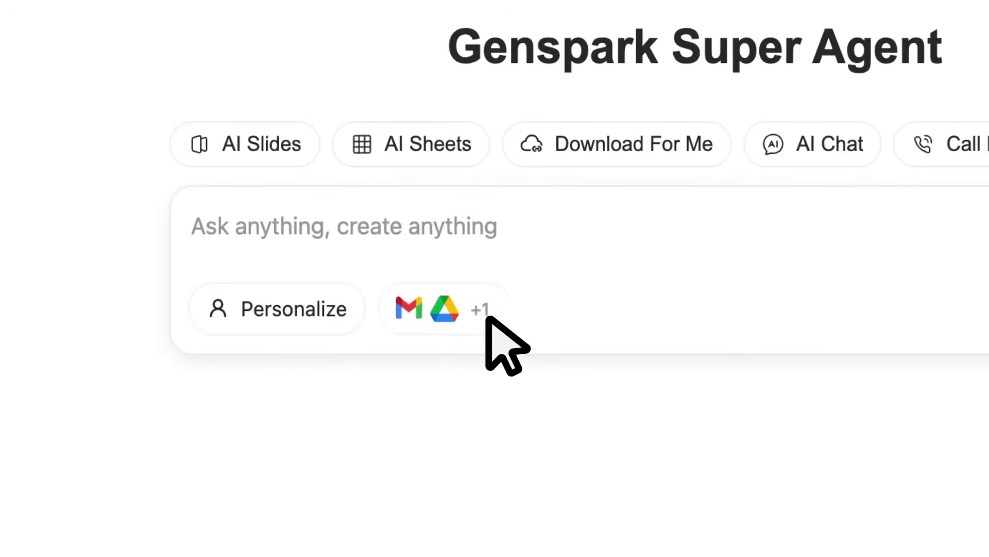
Step: Check the enabled tools and enter a short, concise slide presentation prompt
{"action": "left_click", "coordinate": [485, 318]}
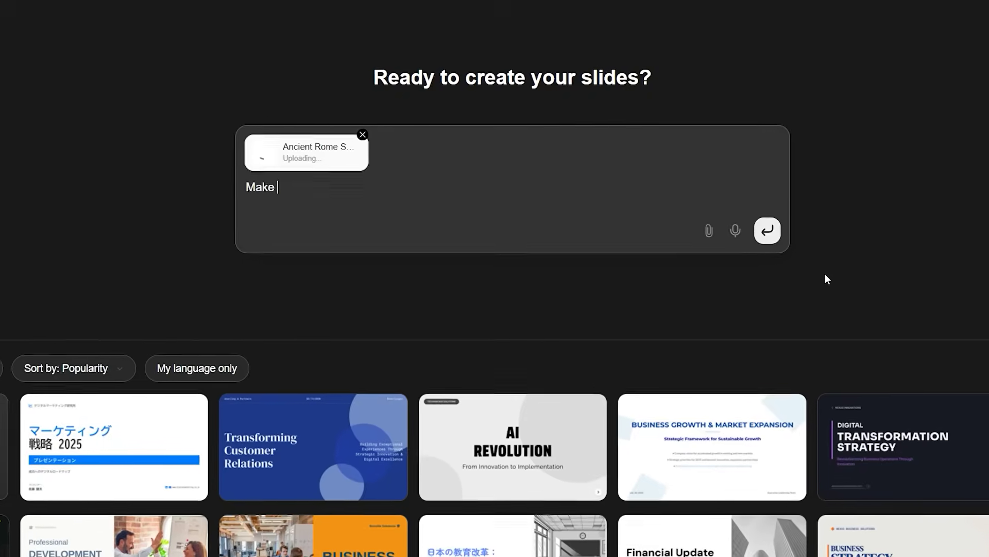
{"action": "type", "text": "a short, concise slide prese"}
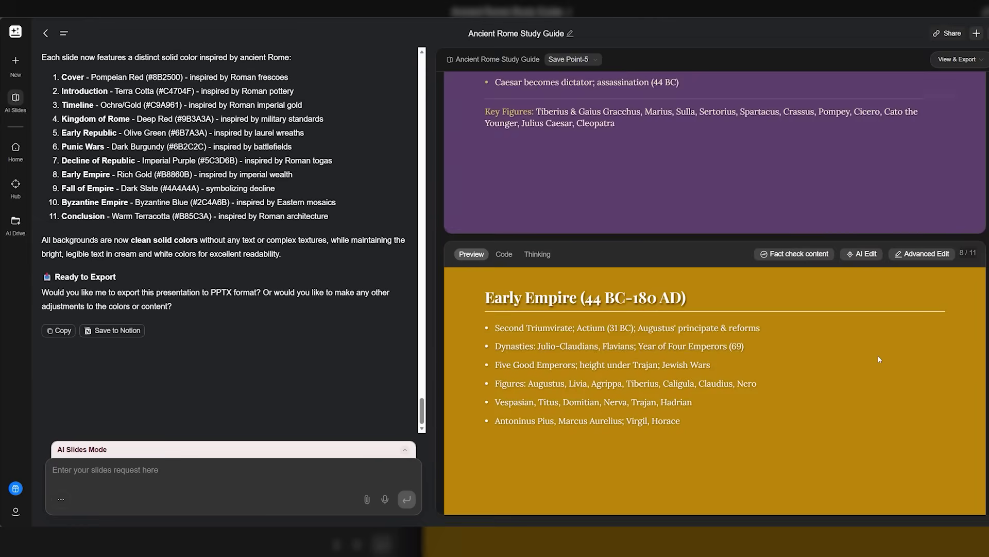
{"action": "scroll", "coordinate": [879, 359], "scroll_direction": "up", "scroll_amount": 3}
{"action": "scroll", "coordinate": [879, 360], "scroll_direction": "up", "scroll_amount": 15}
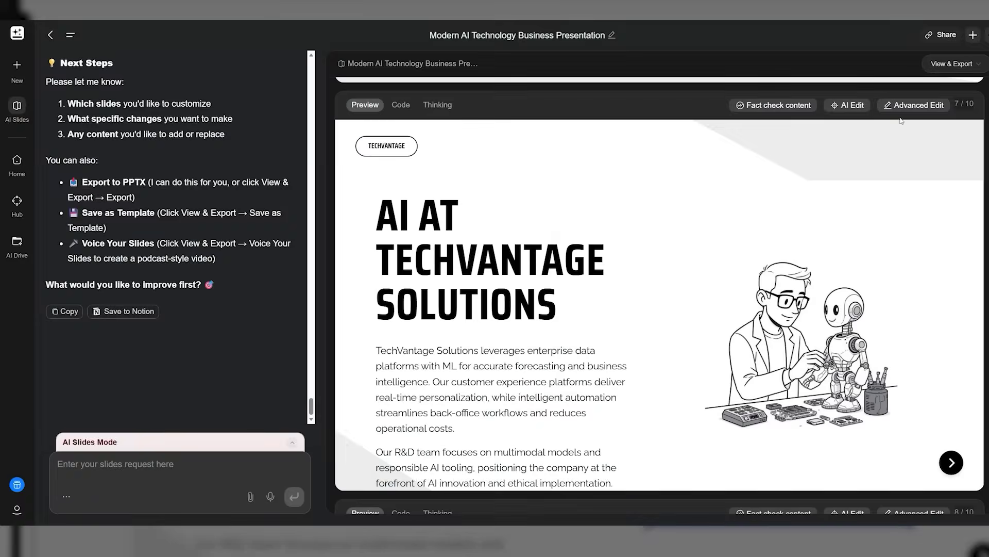
Step: In the full slide editor, select the robot illustration and heading, then fact-check slide 4
{"action": "left_click", "coordinate": [909, 106]}
{"action": "left_click", "coordinate": [710, 326]}
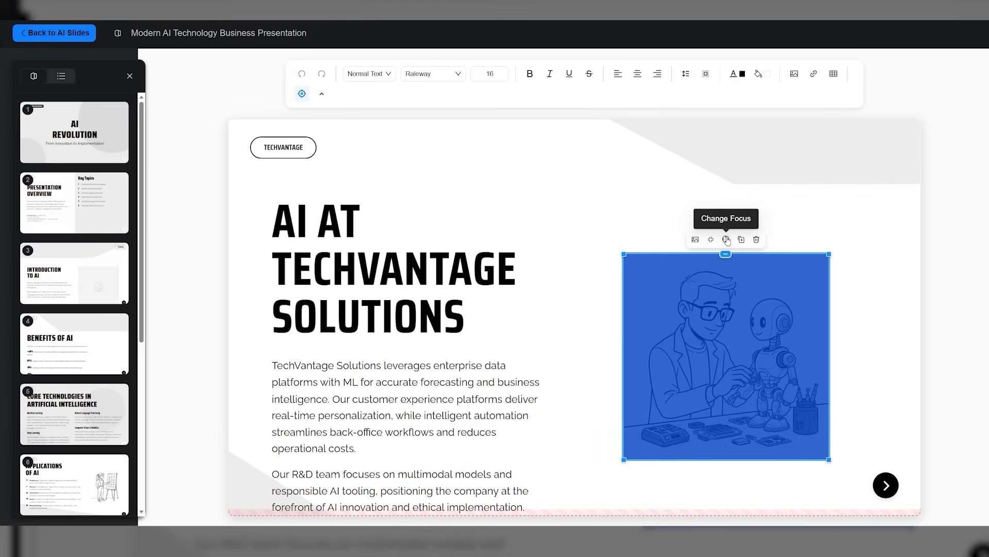
{"action": "left_click_drag", "start_coordinate": [273, 217], "coordinate": [441, 289]}
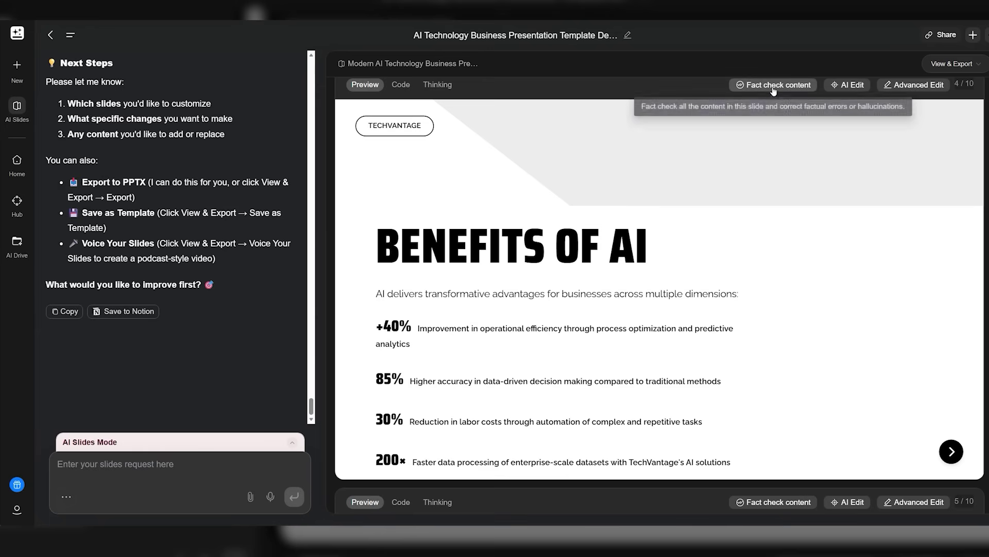
{"action": "left_click", "coordinate": [773, 86]}
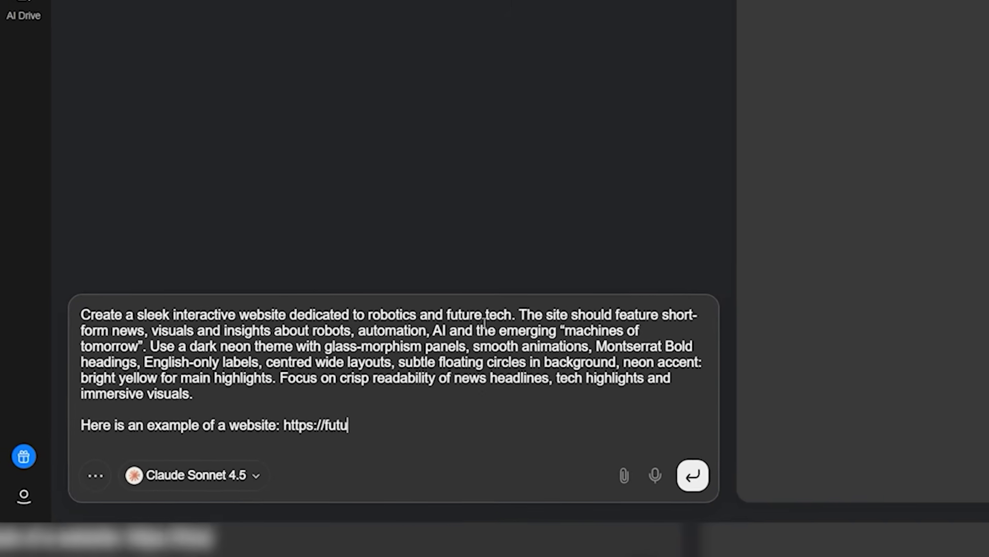
Step: Finish the robotics news website prompt with the robots category URL as its source
{"action": "type", "text": "rism.com/categories/robots"}
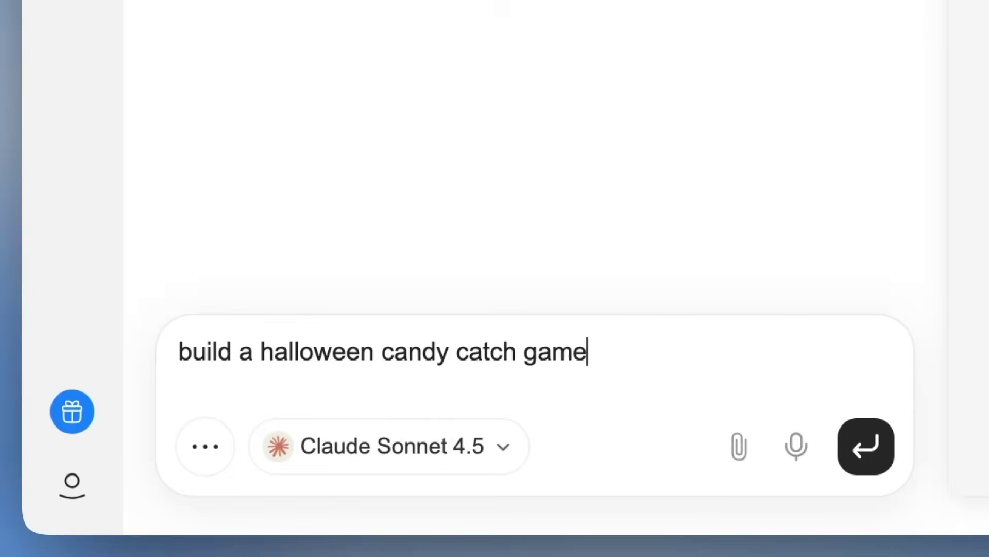
Step: Send the Halloween candy catch game prompt and start a round in the preview
{"action": "key", "text": "Return"}
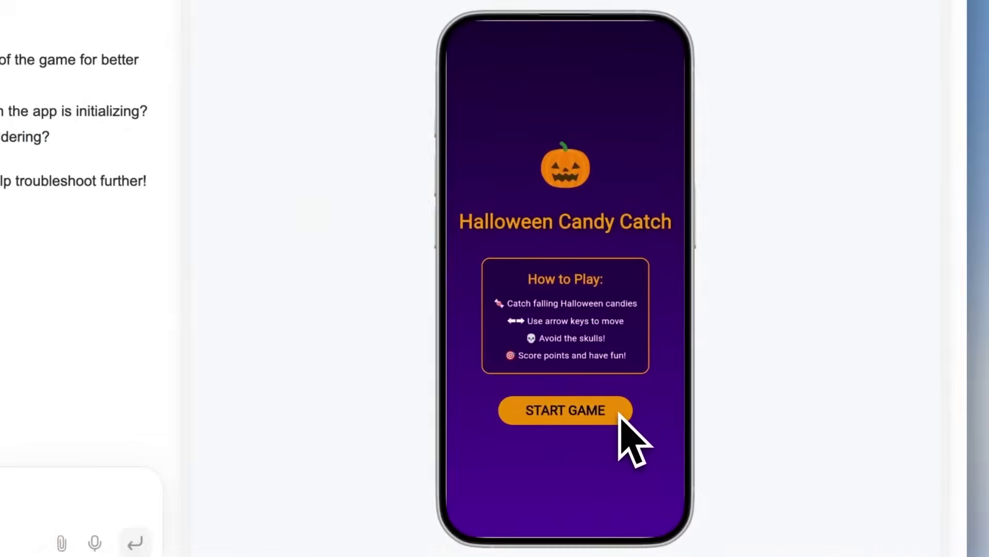
{"action": "left_click", "coordinate": [707, 408]}
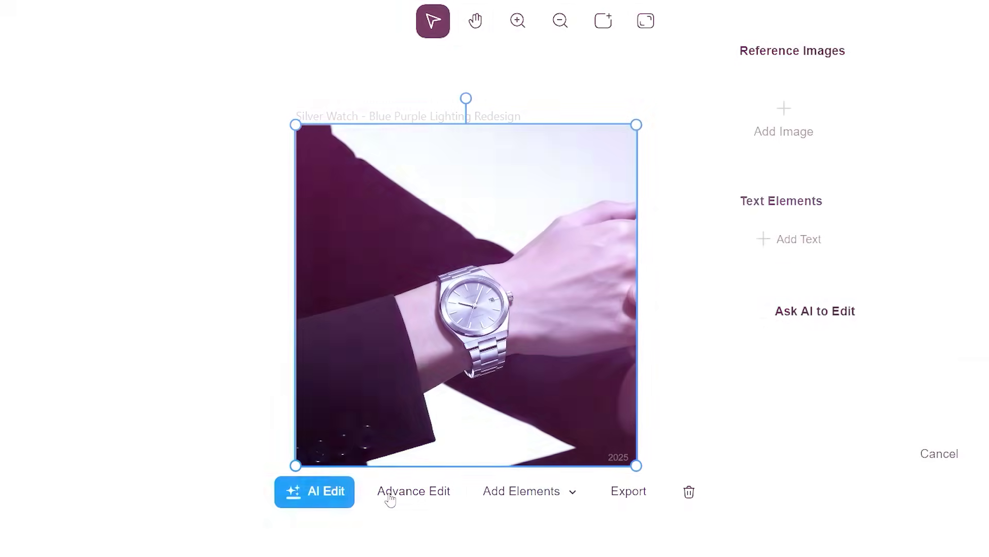
Step: Show the watch image's advanced editing tools and its Add Elements options
{"action": "left_click", "coordinate": [389, 496]}
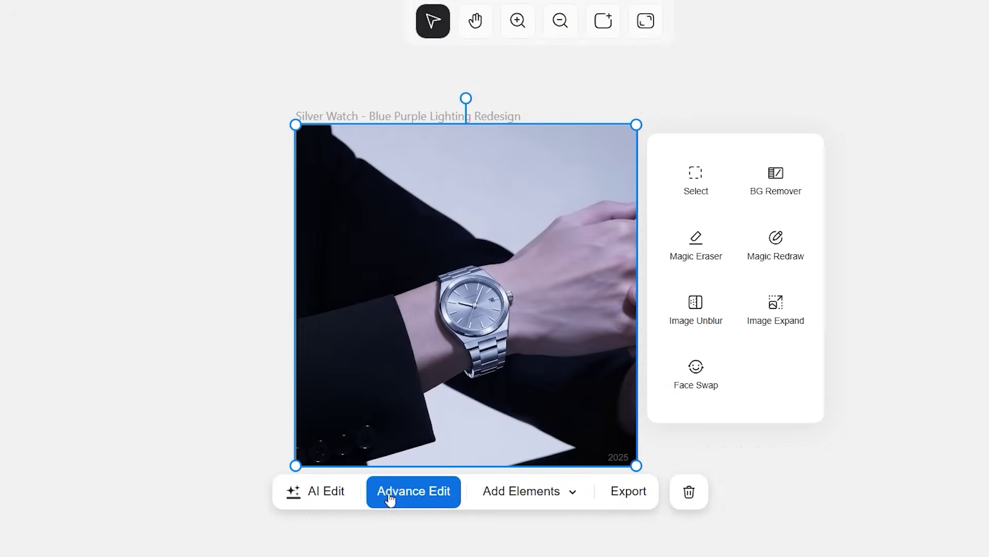
{"action": "left_click", "coordinate": [493, 504]}
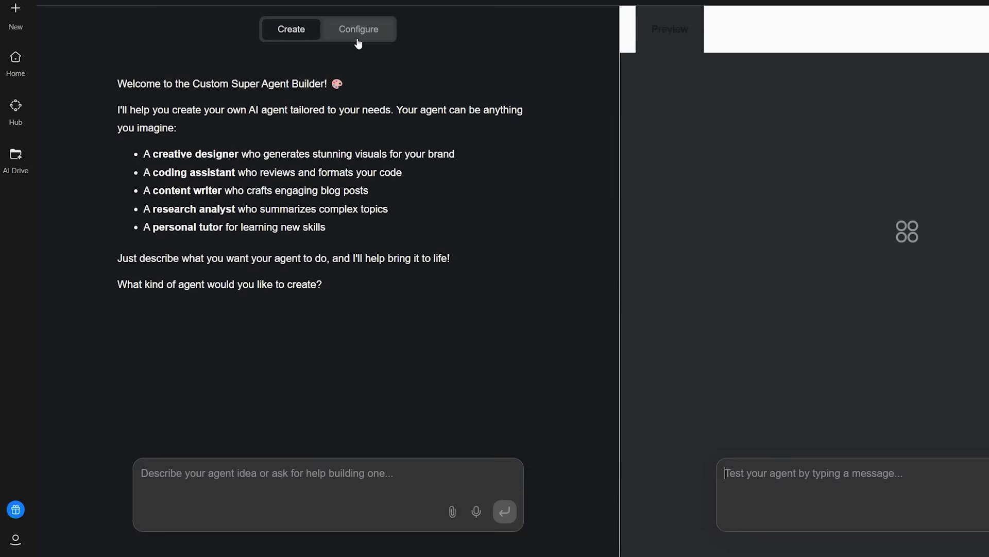
Step: Fill in the super agent's description and send the meme generator agent request
{"action": "left_click", "coordinate": [358, 31]}
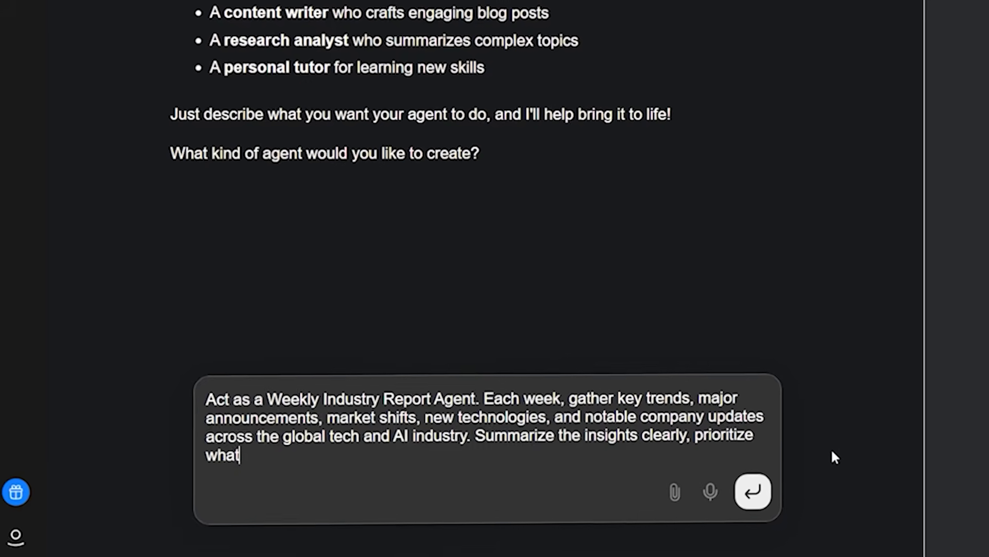
{"action": "type", "text": "matters most, and present the report in a"}
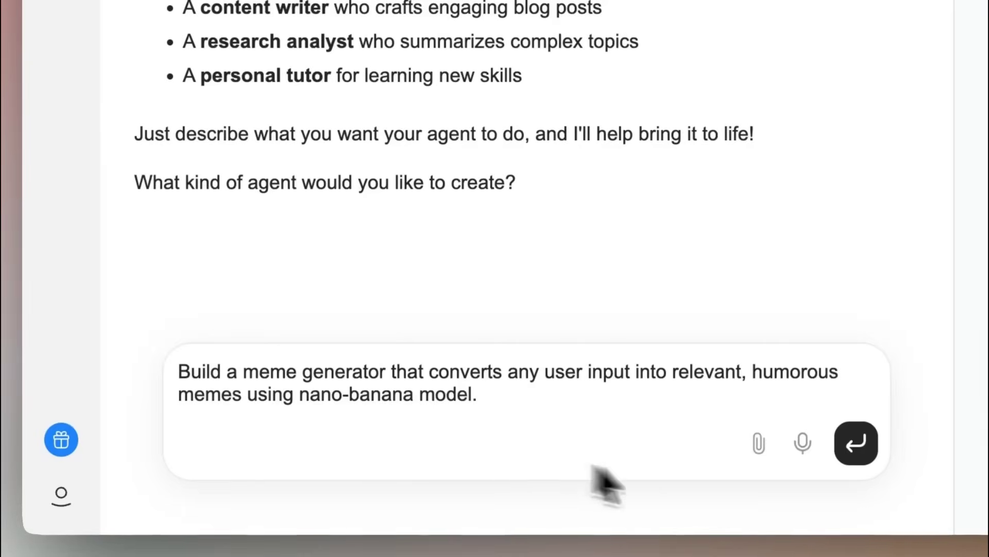
{"action": "left_click", "coordinate": [868, 448]}
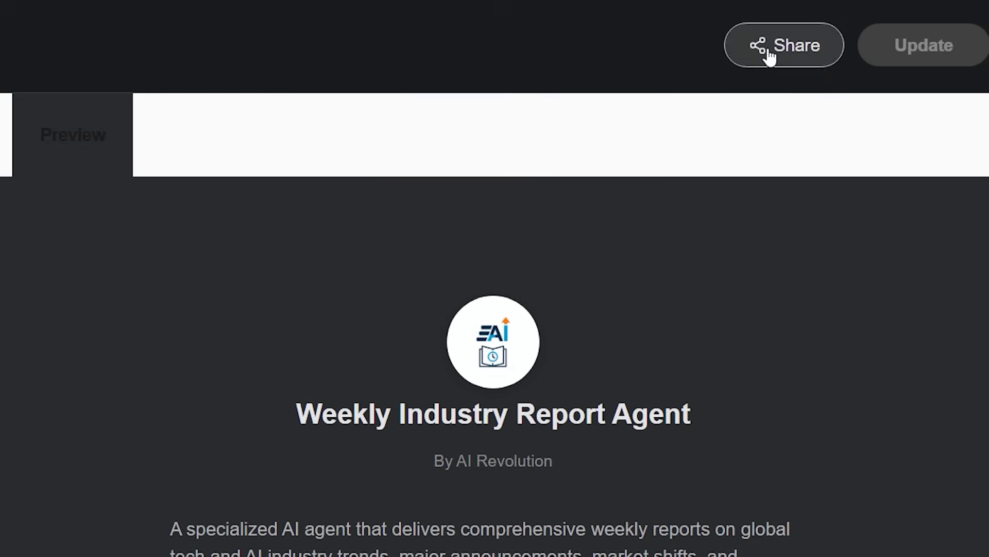
Step: Share the Weekly Industry Report Agent and favourite the stock analysis agent from the store
{"action": "left_click", "coordinate": [769, 51]}
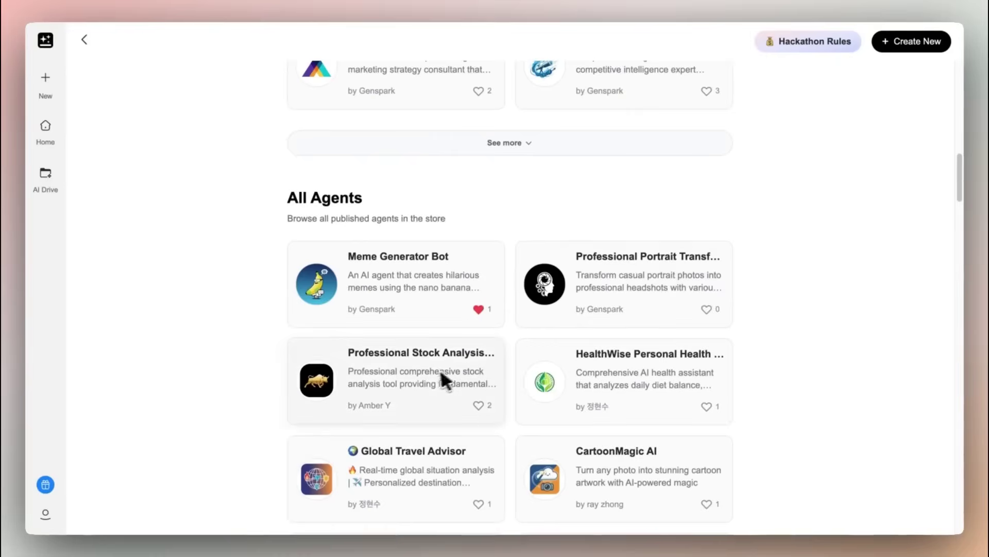
{"action": "left_click", "coordinate": [437, 375]}
{"action": "left_click", "coordinate": [346, 495]}
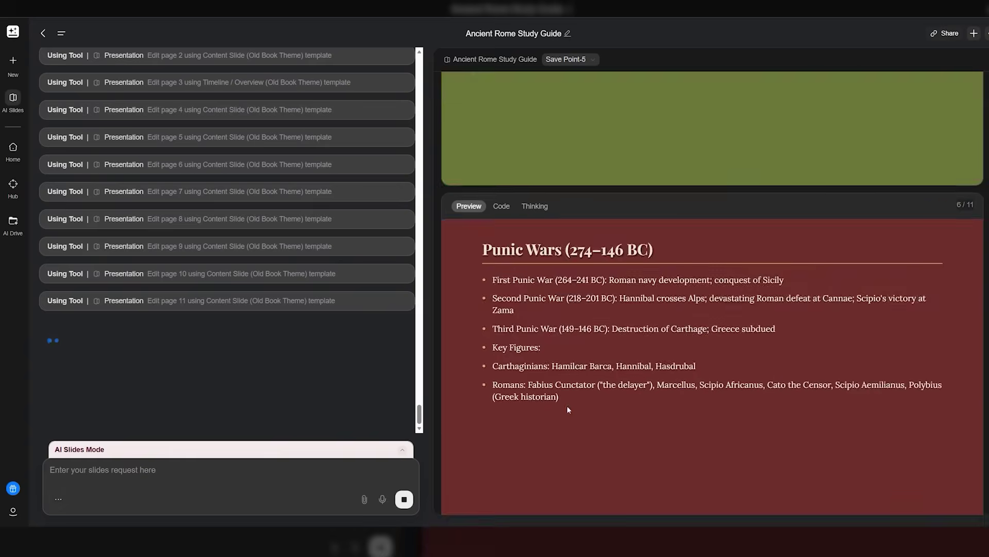
Step: Scroll back through the Ancient Rome slides, then down the interview email
{"action": "scroll", "coordinate": [567, 405], "scroll_direction": "up", "scroll_amount": 10}
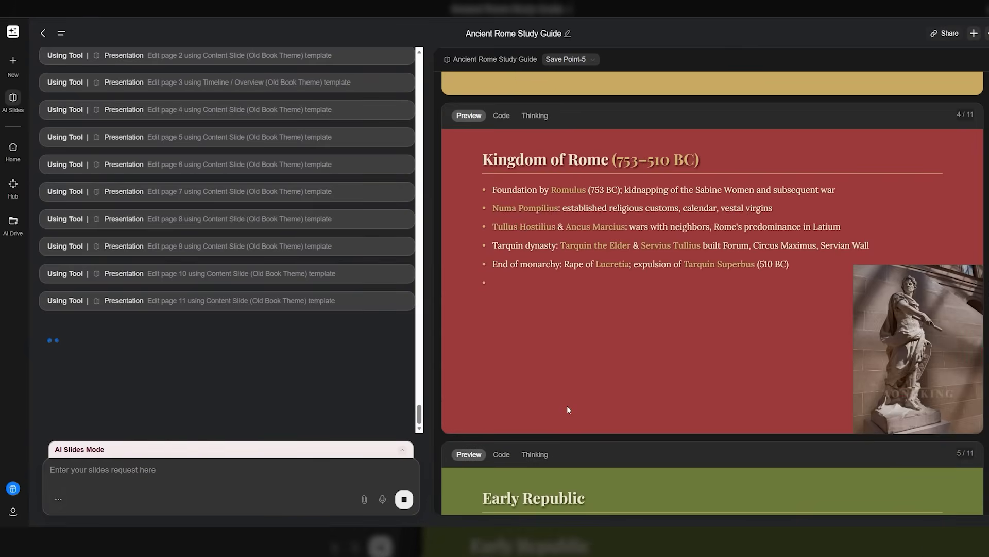
{"action": "scroll", "coordinate": [566, 405], "scroll_direction": "up", "scroll_amount": 10}
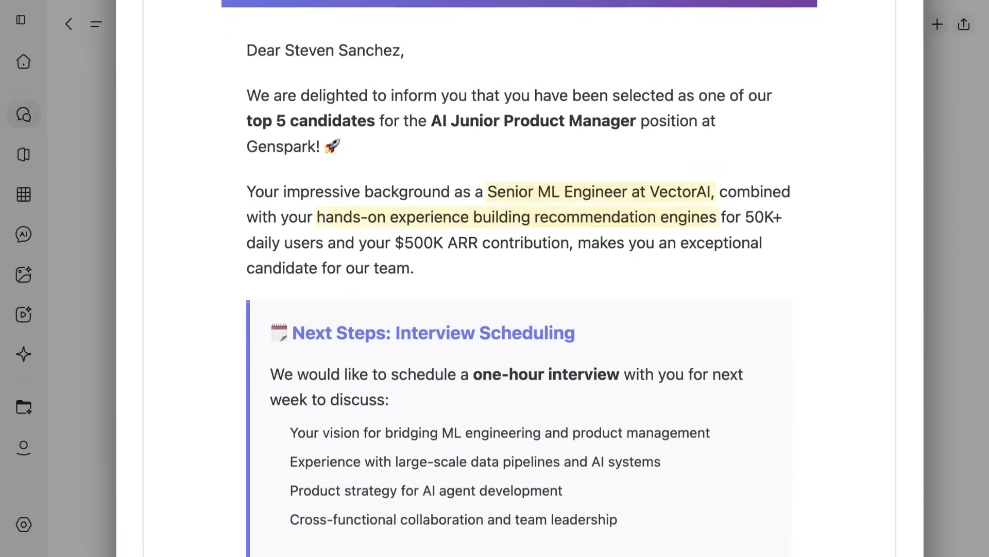
{"action": "scroll", "coordinate": [515, 279], "scroll_direction": "down", "scroll_amount": 5}
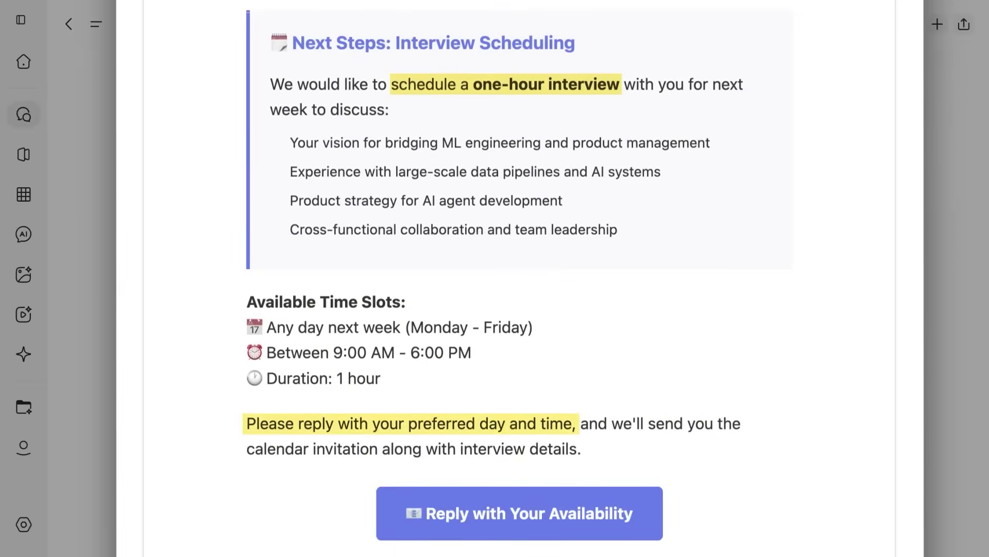
Step: Scroll the interview email down to its signature and Send bar
{"action": "scroll", "coordinate": [515, 278], "scroll_direction": "down", "scroll_amount": 10}
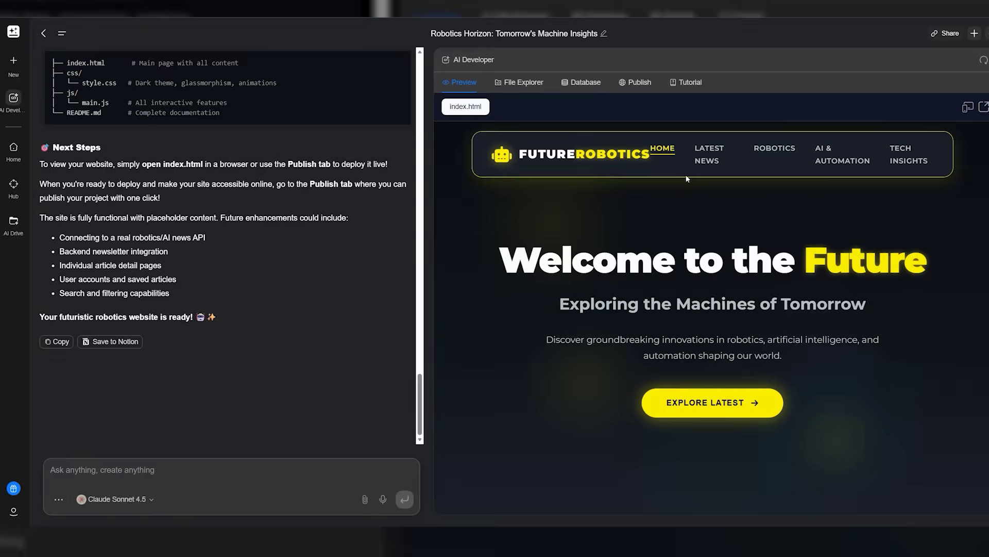
Step: Send the 1-hour interview scheduling request and the takeaway cups and paper bags design request
{"action": "scroll", "coordinate": [719, 169], "scroll_direction": "down", "scroll_amount": 3}
{"action": "scroll", "coordinate": [727, 180], "scroll_direction": "up", "scroll_amount": 3}
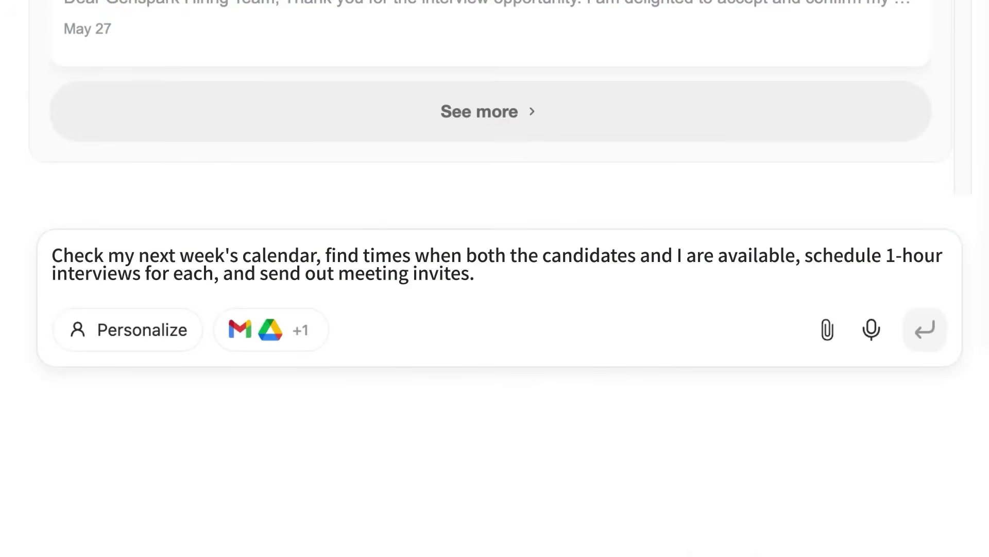
{"action": "left_click", "coordinate": [927, 341]}
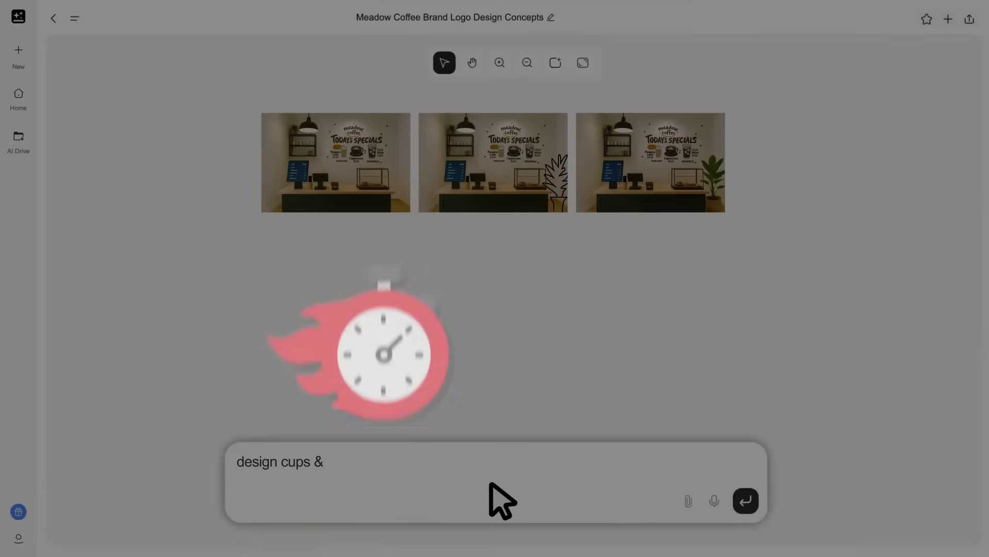
{"action": "type", "text": "paper ba"}
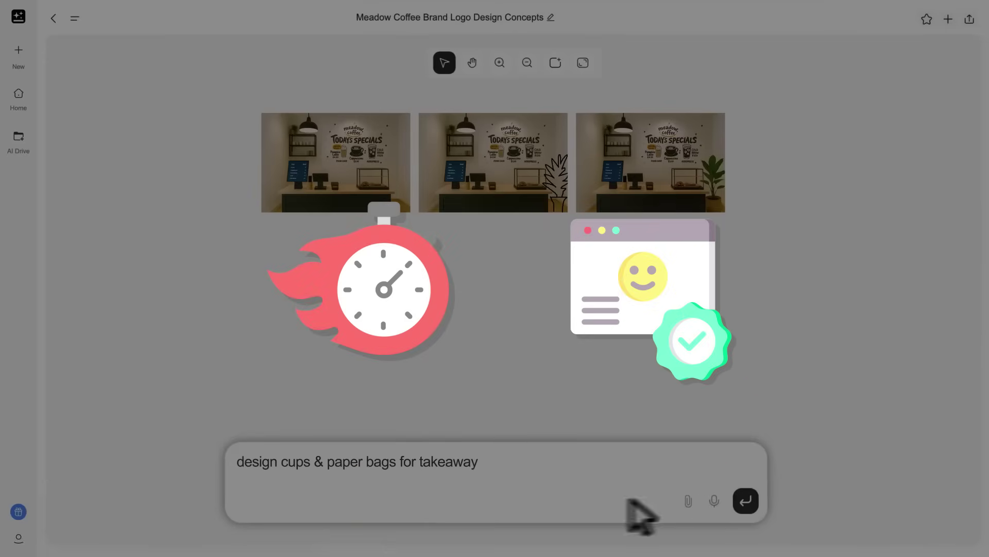
{"action": "type", "text": "gs for takeaway"}
{"action": "left_click", "coordinate": [746, 501]}
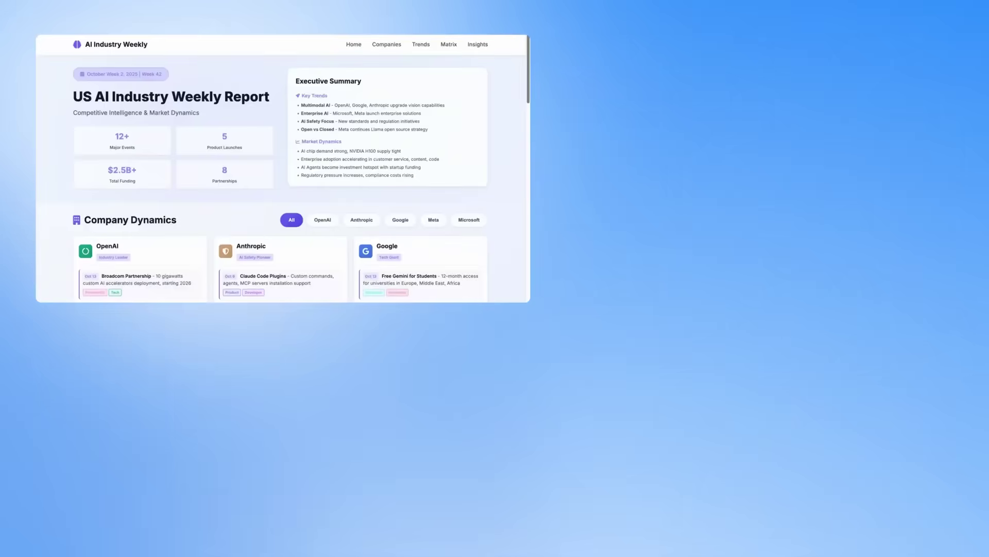
Step: Scroll the AI Industry Weekly report down to the Company Dynamics updates for OpenAI, Anthropic, Google, Meta and Microsoft
{"action": "scroll", "coordinate": [282, 170], "scroll_direction": "down", "scroll_amount": 5}
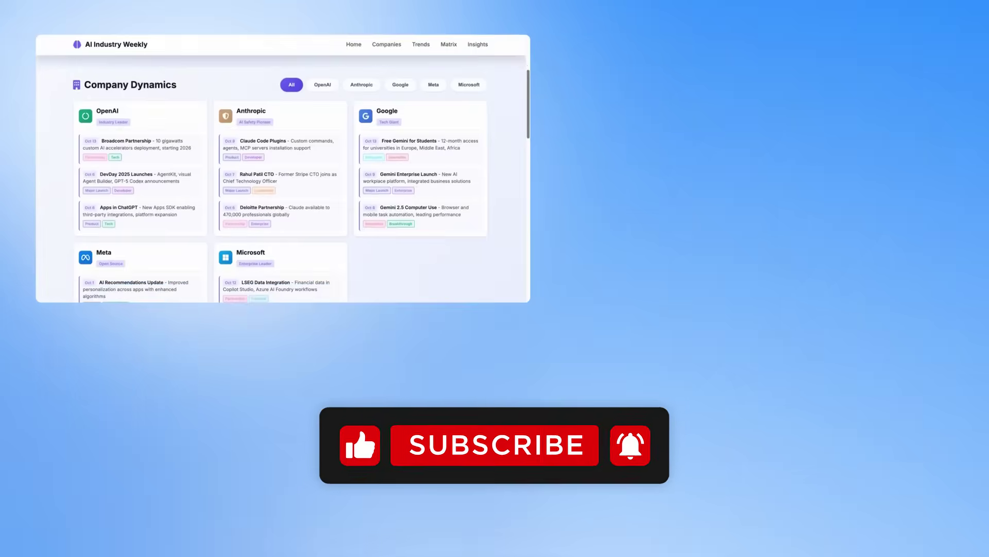